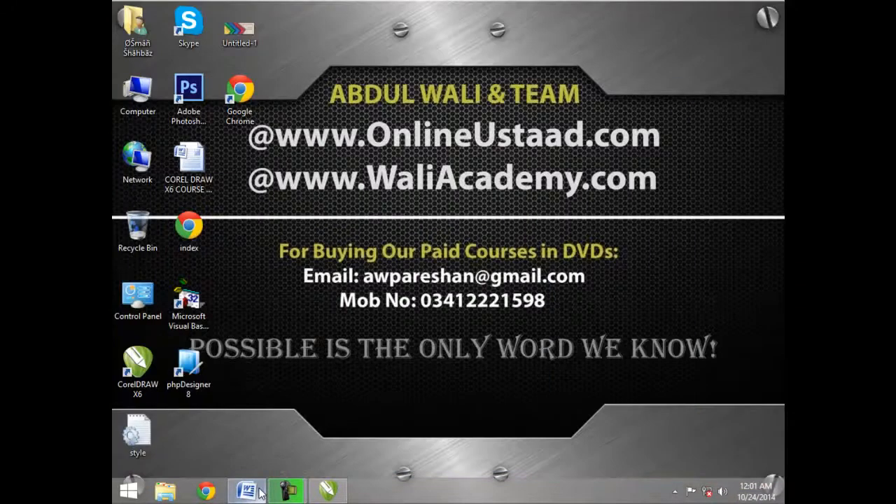
Switch to CorelDRAW and draw a horizontal line about 13.9 in long with the Pen tool, starting near the page's right edge.
click(337, 498)
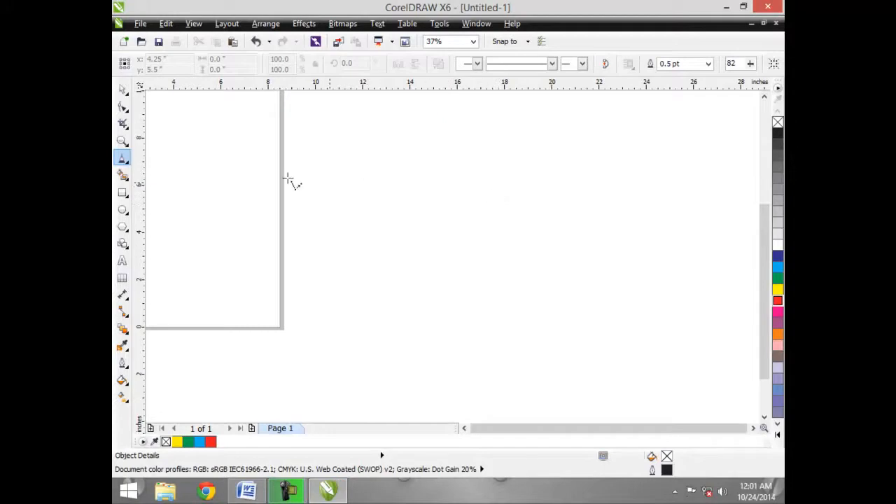
click(124, 158)
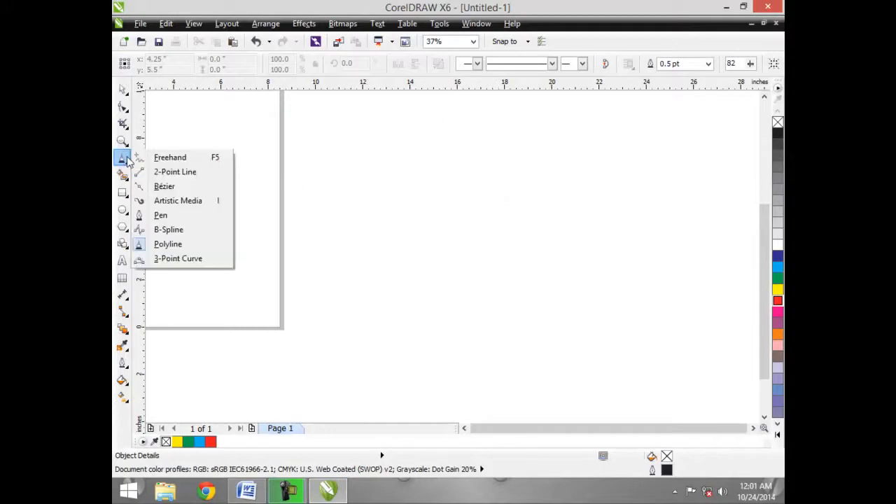
click(159, 214)
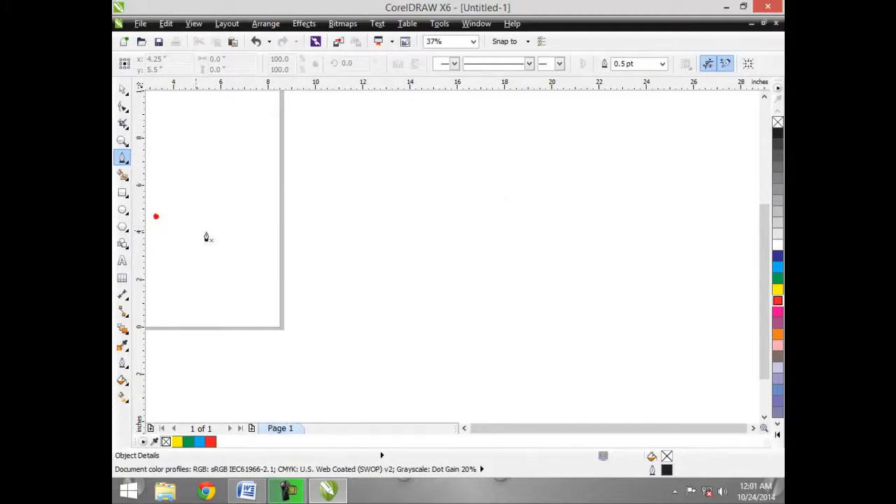
click(270, 227)
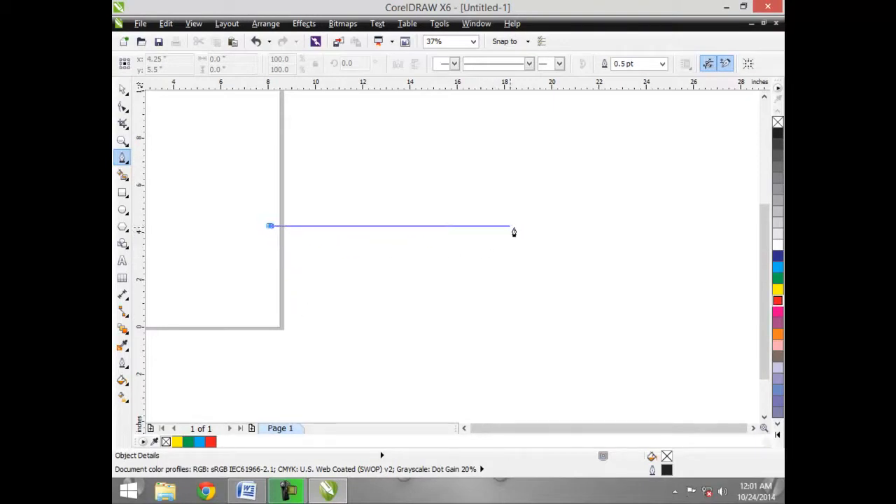
double_click(597, 228)
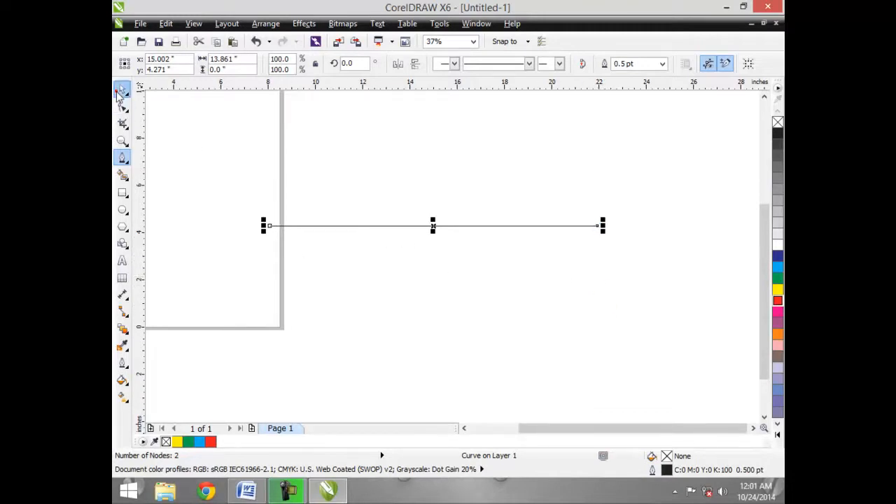
click(120, 90)
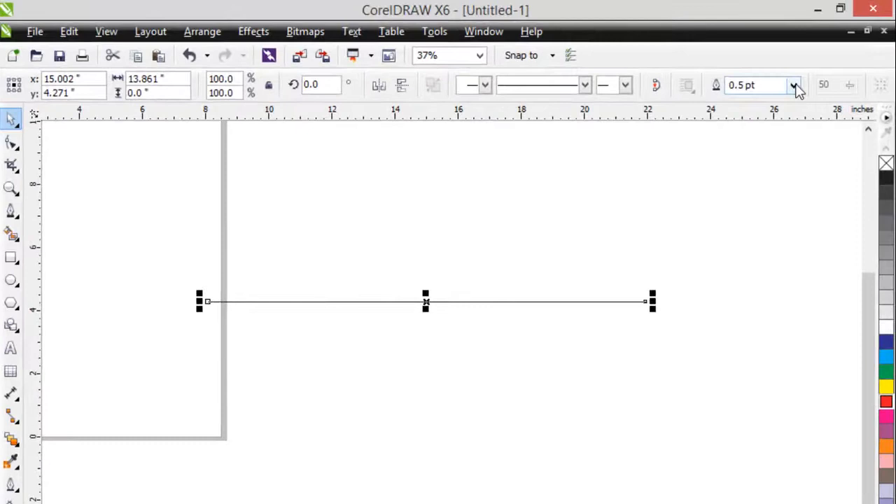
Set the line's outline width to 10 pt and move it right so its centre is at about x 17.4 in, y 4.1 in.
click(707, 63)
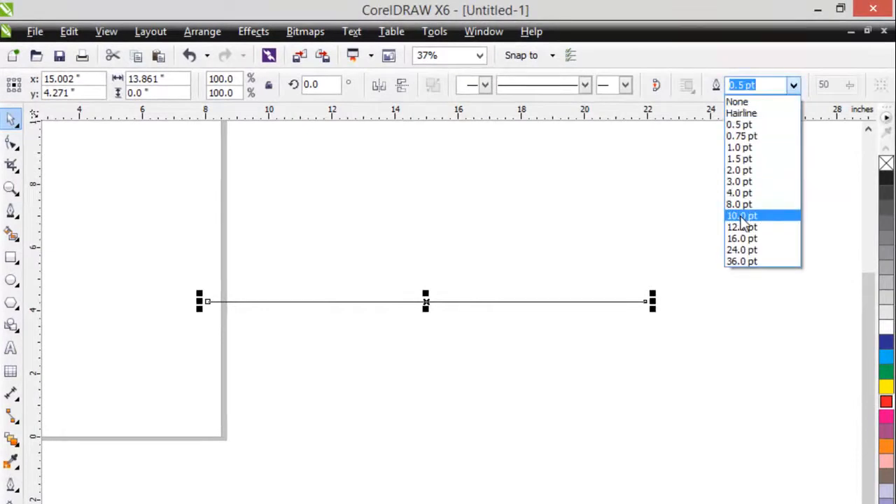
click(741, 216)
drag(428, 304, 504, 307)
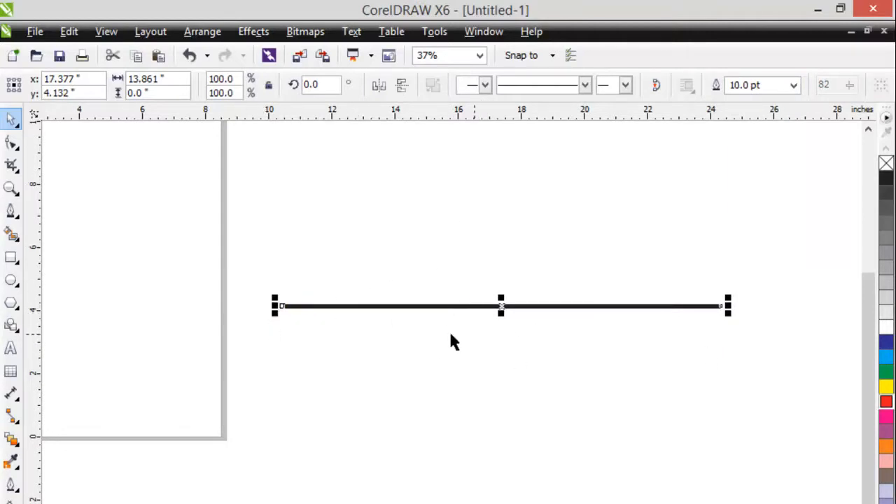
Try several dashed line styles on the line and restore the solid style.
click(585, 85)
drag(584, 136, 571, 199)
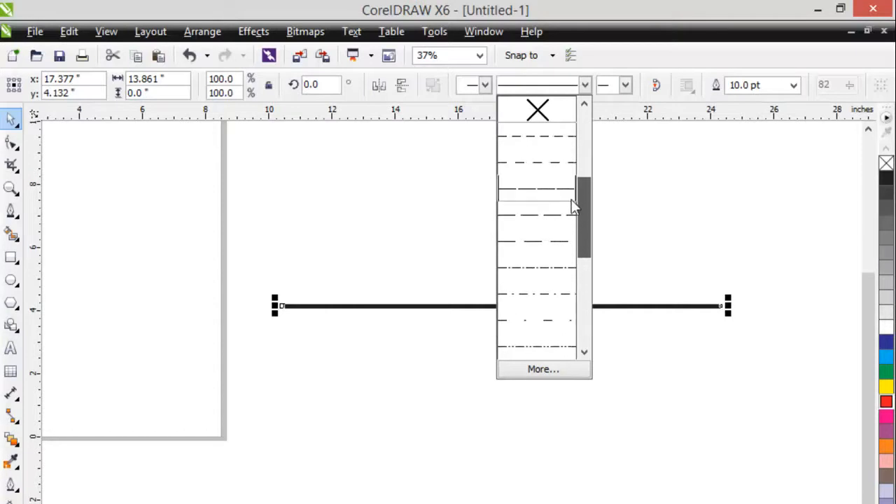
click(549, 166)
click(584, 85)
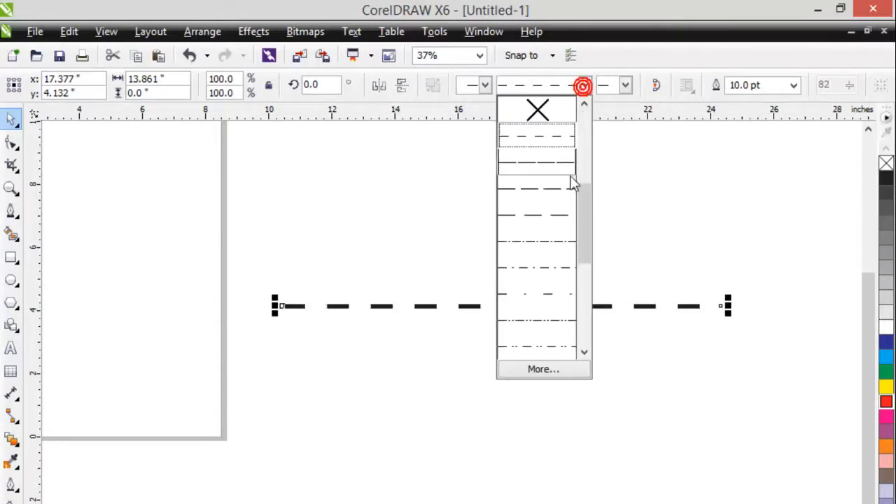
drag(579, 195, 582, 134)
click(566, 170)
click(584, 84)
drag(586, 189, 588, 168)
click(552, 146)
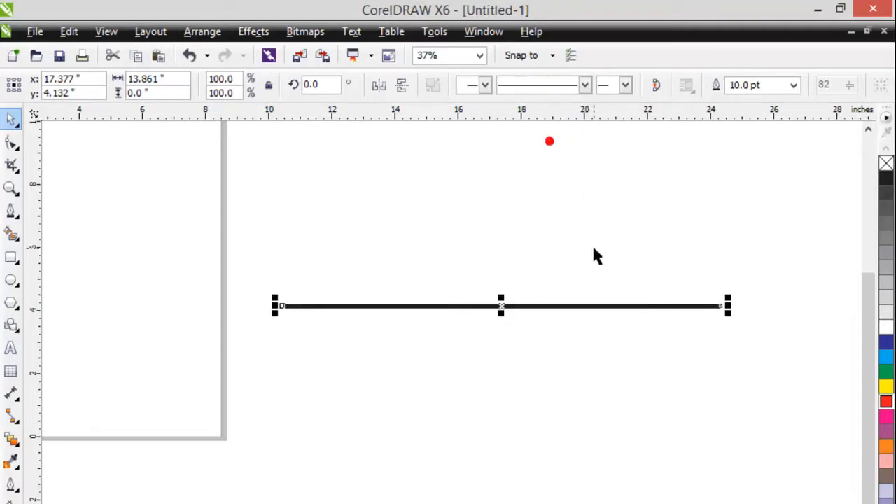
Give the line a solid swallow-tailed start arrowhead and a triple-chevron end arrowhead, and deselect it.
click(482, 85)
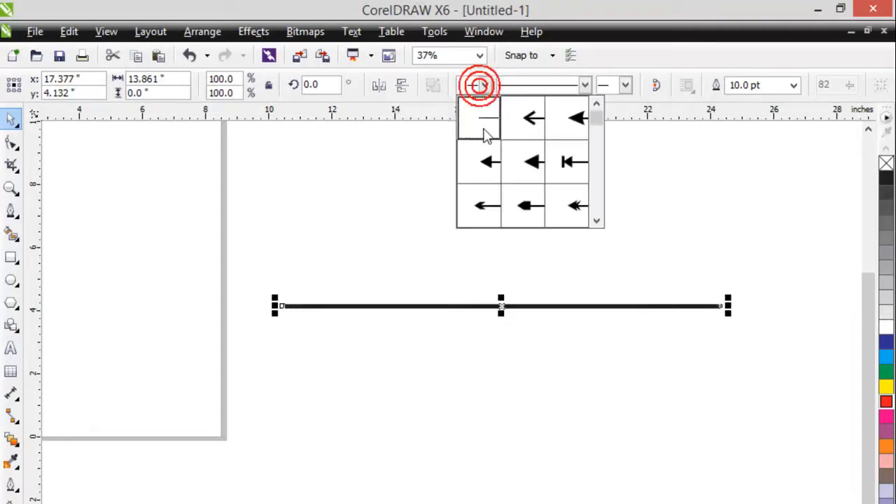
drag(591, 115, 576, 126)
click(513, 160)
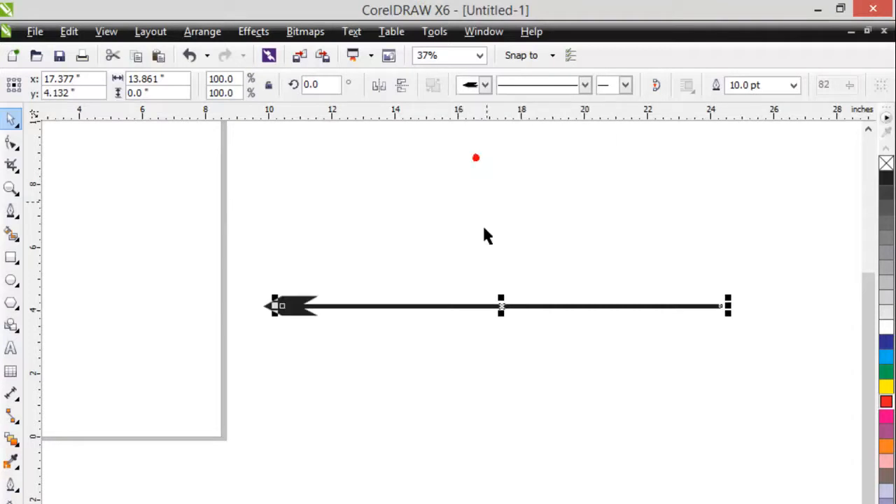
click(343, 356)
click(334, 306)
click(626, 85)
drag(734, 119, 733, 156)
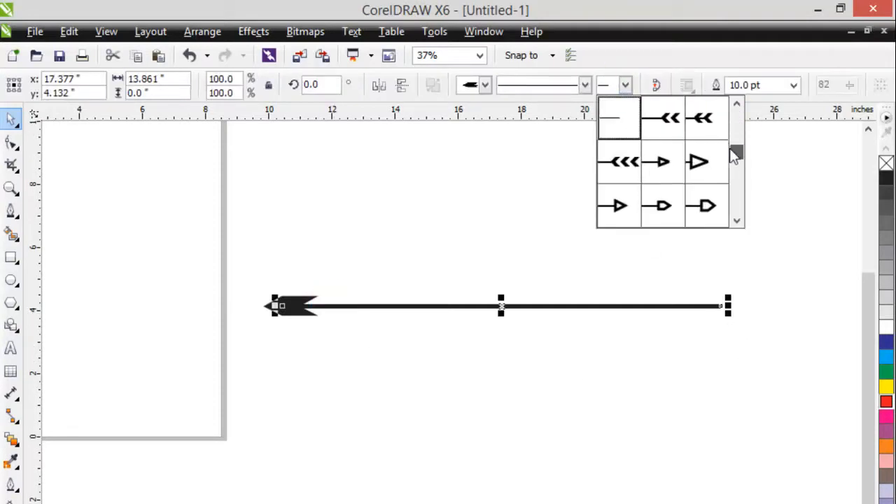
click(616, 167)
click(586, 360)
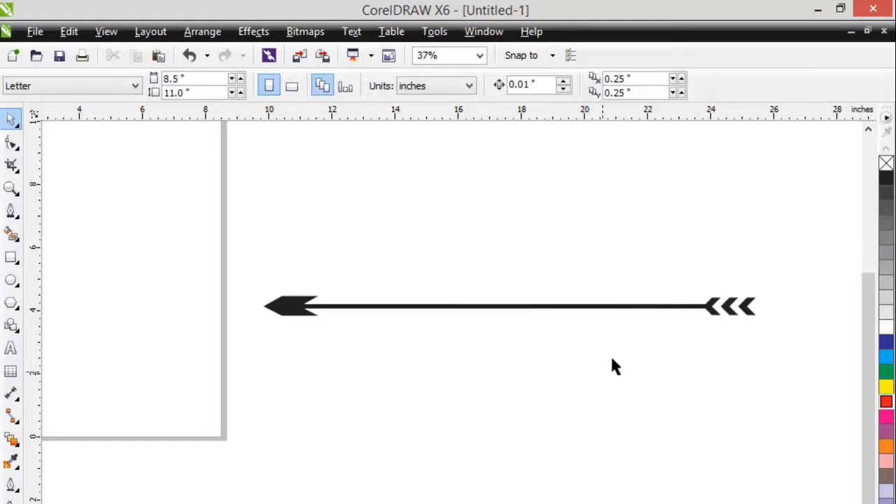
Delete the line with the two arrowheads.
click(629, 308)
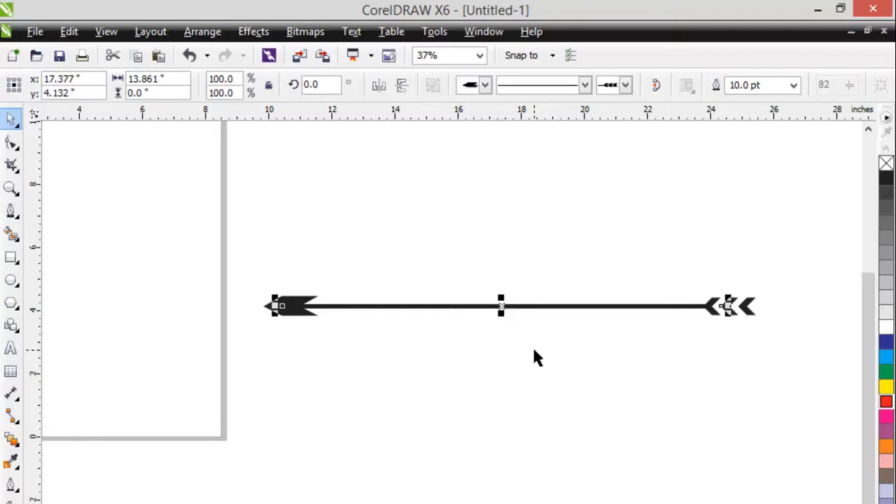
key(Delete)
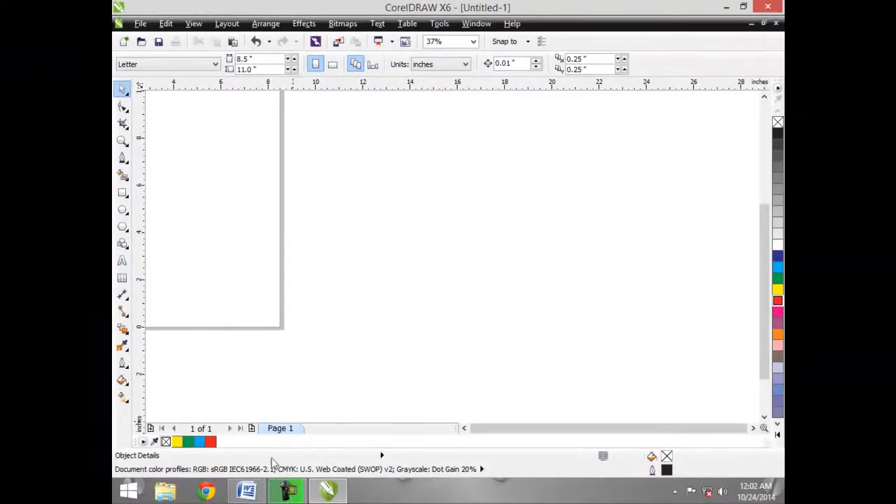
Check the course outline in Microsoft Word for the topic following Pen and return to CorelDRAW.
click(246, 491)
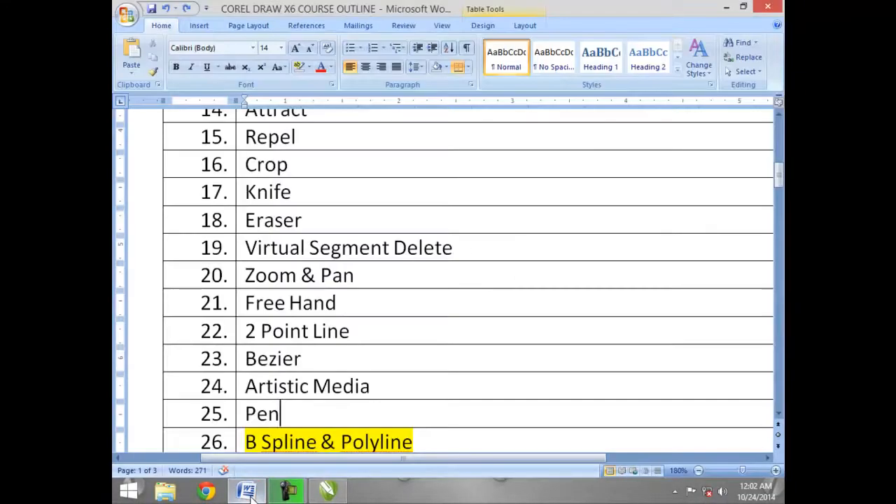
click(247, 491)
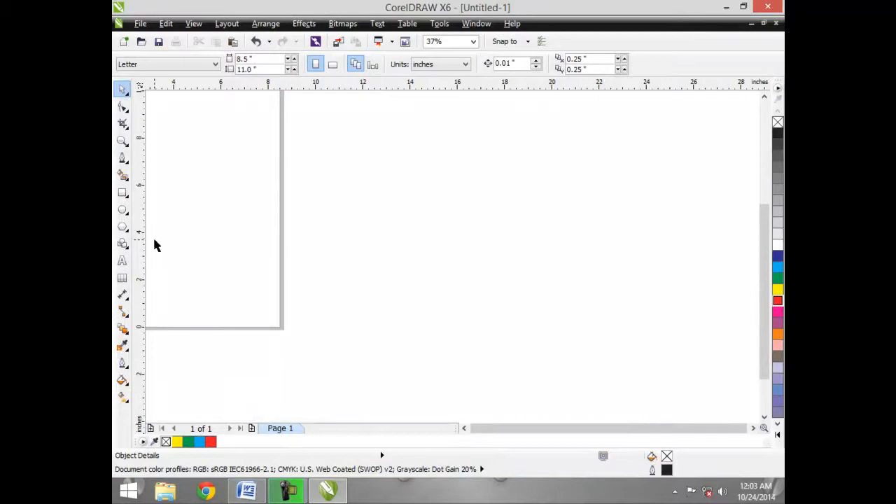
Draw an open wavy B-Spline curve about 26.4 in wide and 6.3 in high that loops back toward the page.
click(125, 161)
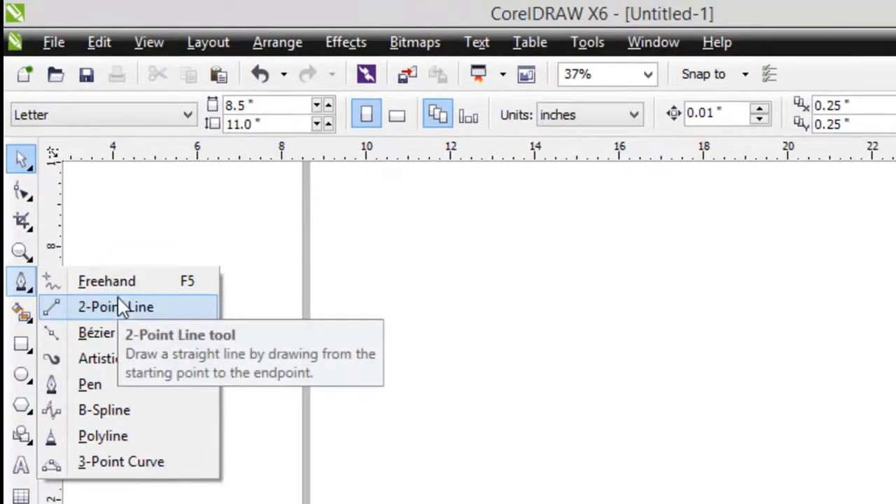
click(124, 417)
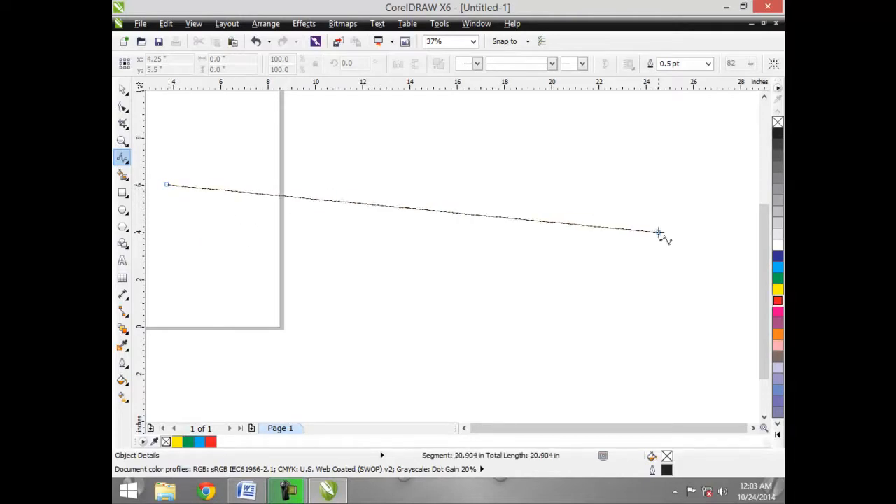
click(298, 140)
drag(320, 140, 338, 158)
click(417, 269)
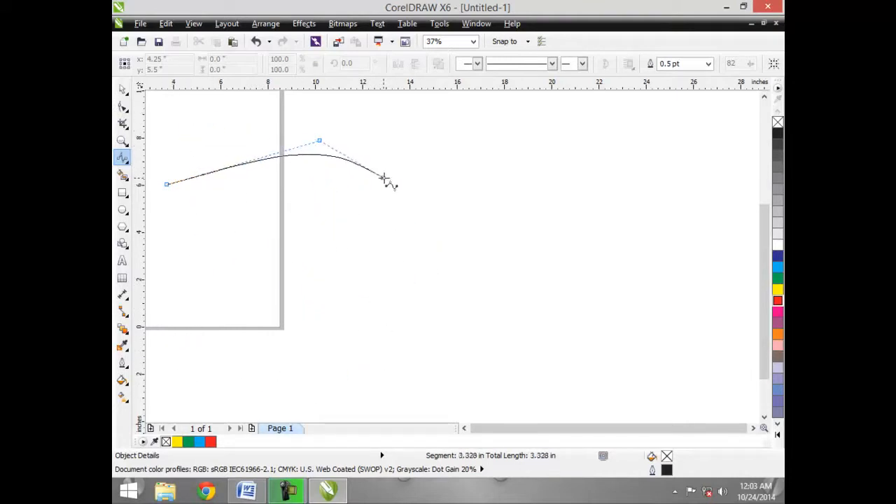
click(420, 187)
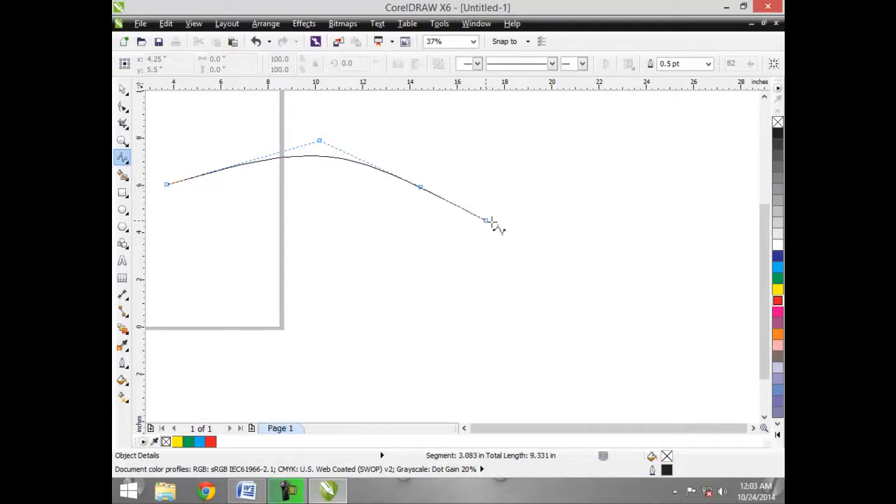
click(535, 233)
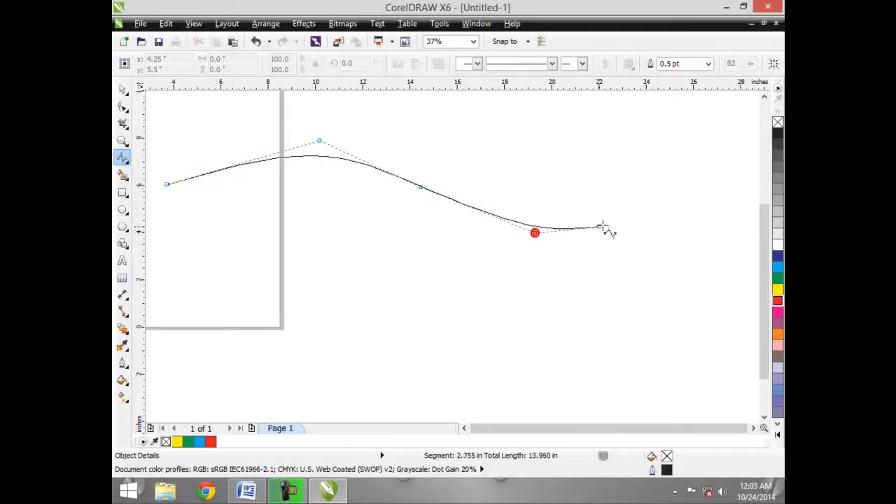
click(665, 194)
click(729, 123)
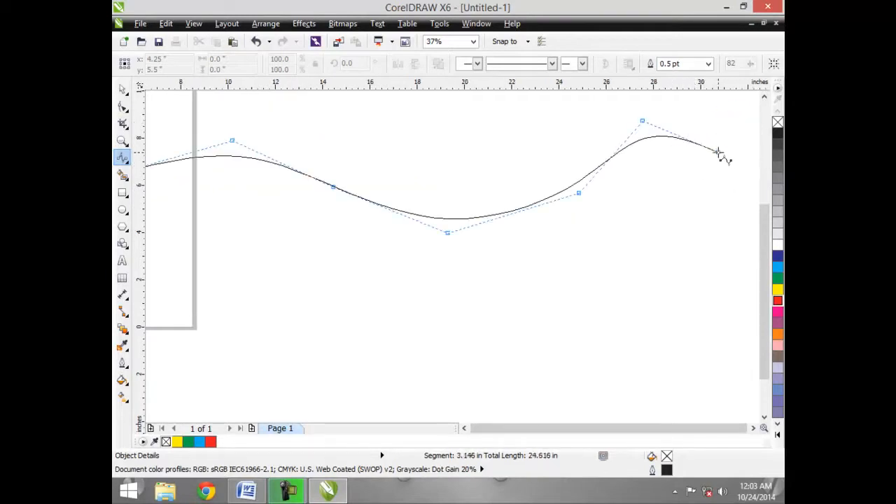
click(729, 163)
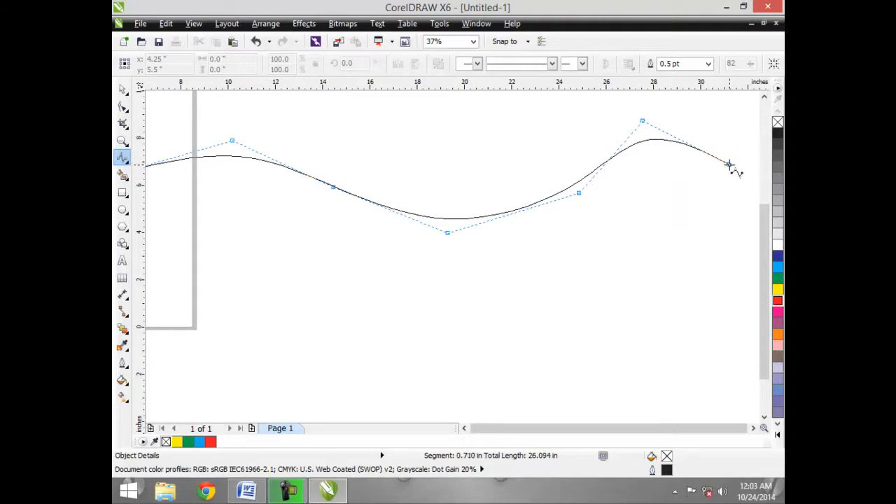
click(663, 272)
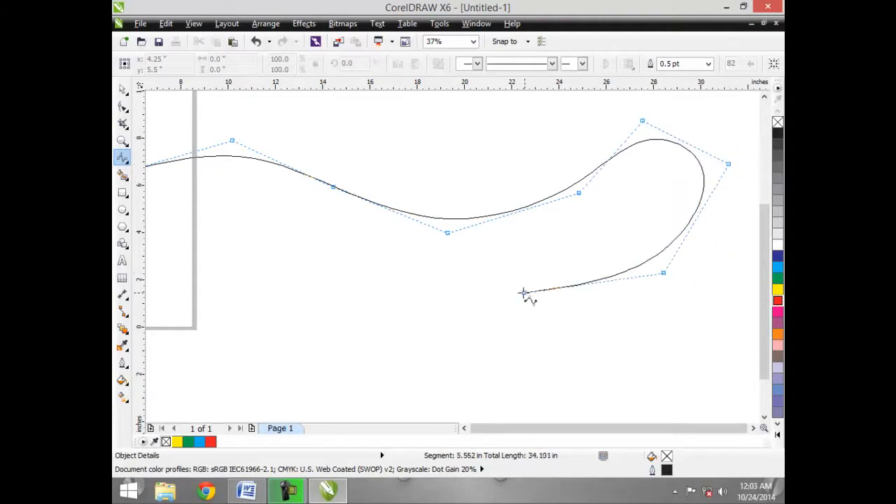
double_click(316, 288)
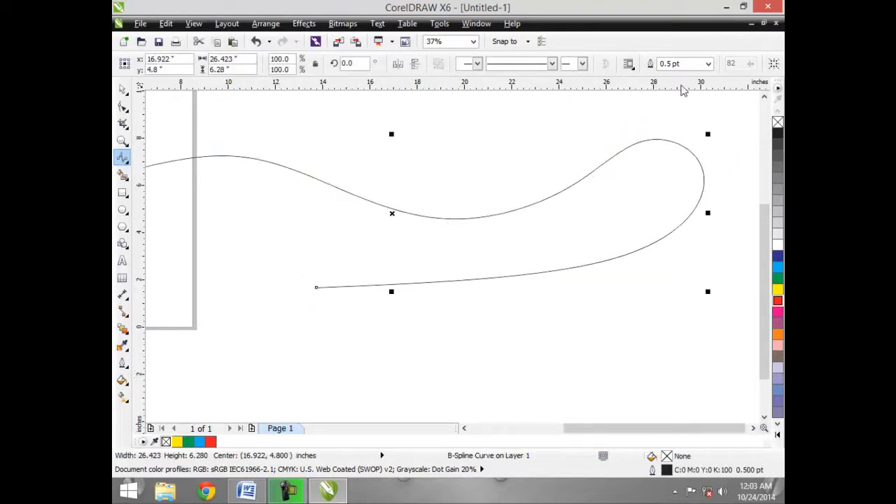
Set the B-Spline curve's outline width to 8 pt and delete the curve.
click(708, 64)
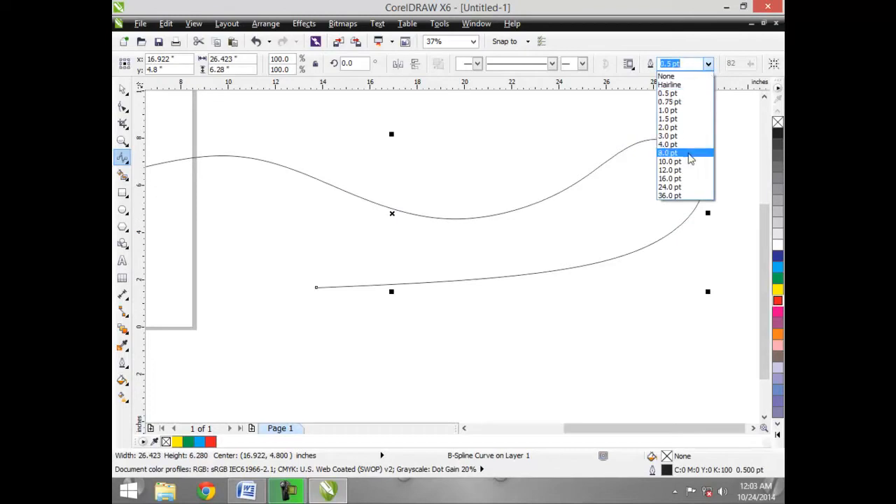
click(688, 153)
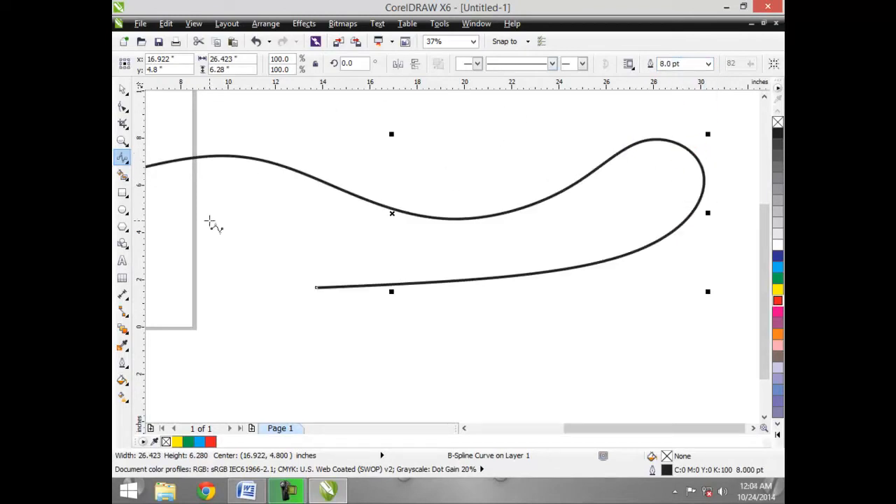
key(Delete)
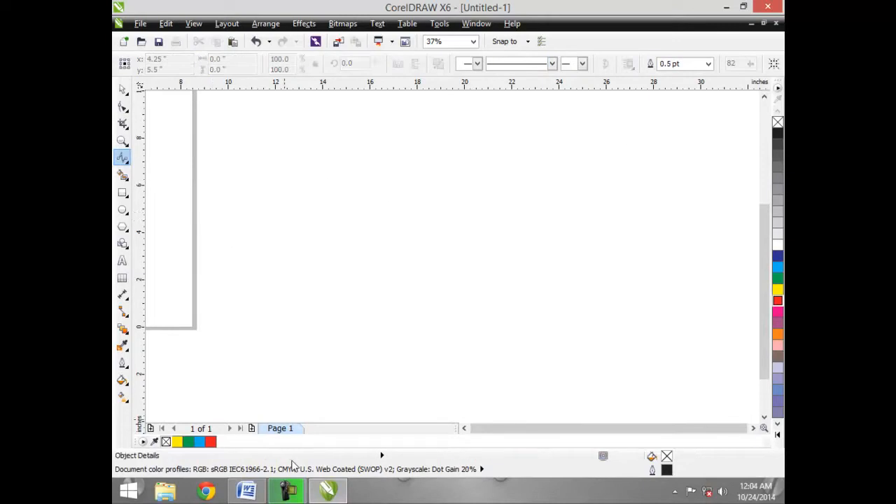
Look at the B Spline & Polyline entry in the Word course outline and return to CorelDRAW.
click(246, 491)
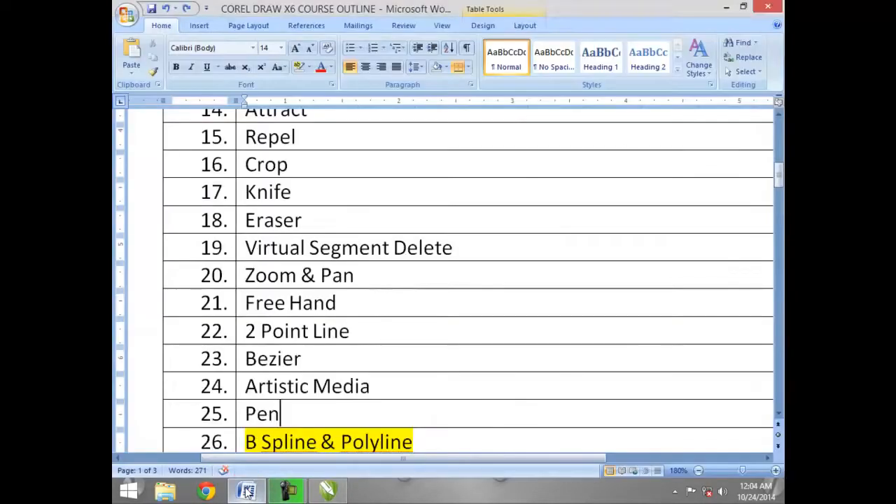
click(247, 491)
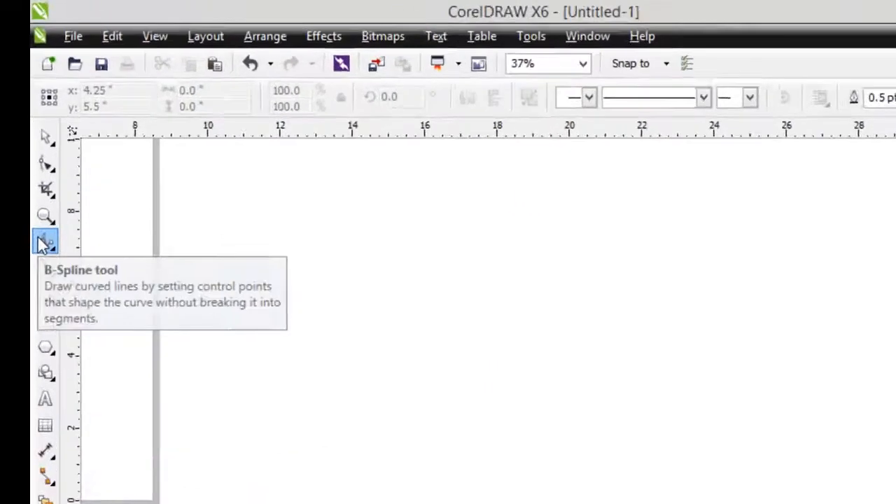
Draw a continuous Polyline of freehand curves and straight segments, about 25.4 in wide and 10.1 in high, and delete it.
click(44, 244)
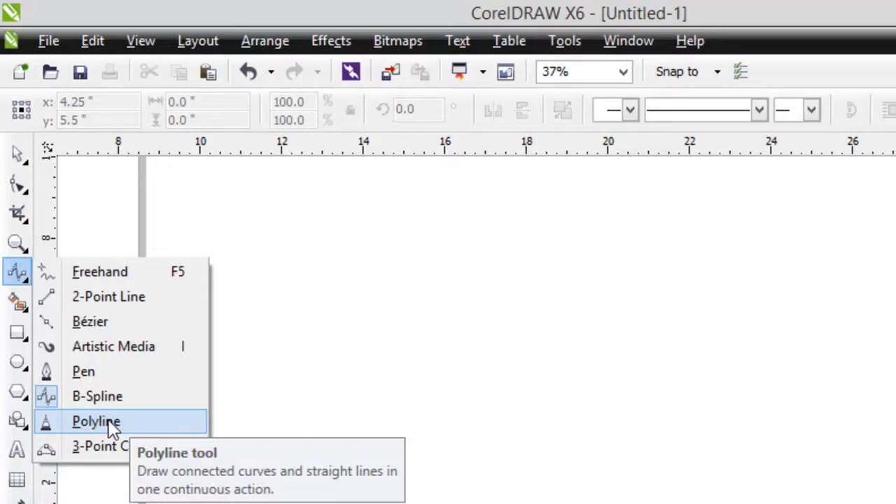
click(110, 424)
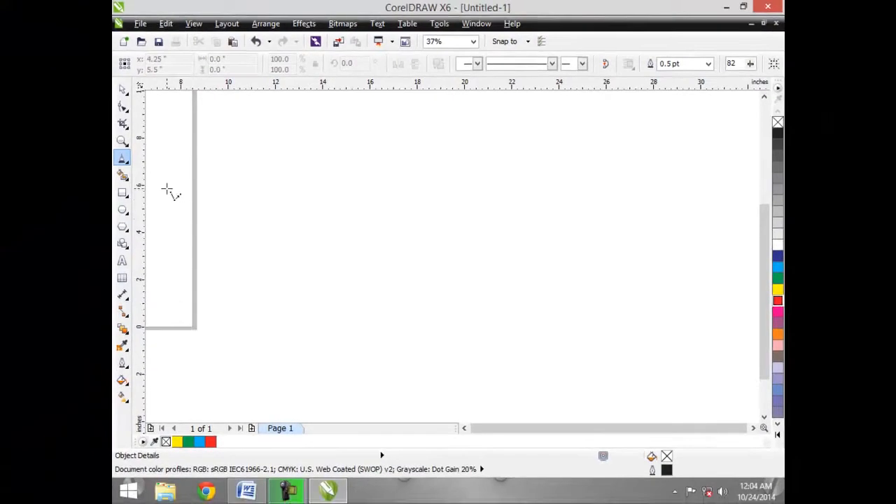
mouse_move(168, 189)
mouse_down()
mouse_move(296, 250)
mouse_move(329, 291)
mouse_move(393, 235)
mouse_move(512, 231)
mouse_move(529, 249)
mouse_move(532, 270)
mouse_move(560, 251)
mouse_move(592, 256)
mouse_move(625, 291)
mouse_move(591, 313)
mouse_up()
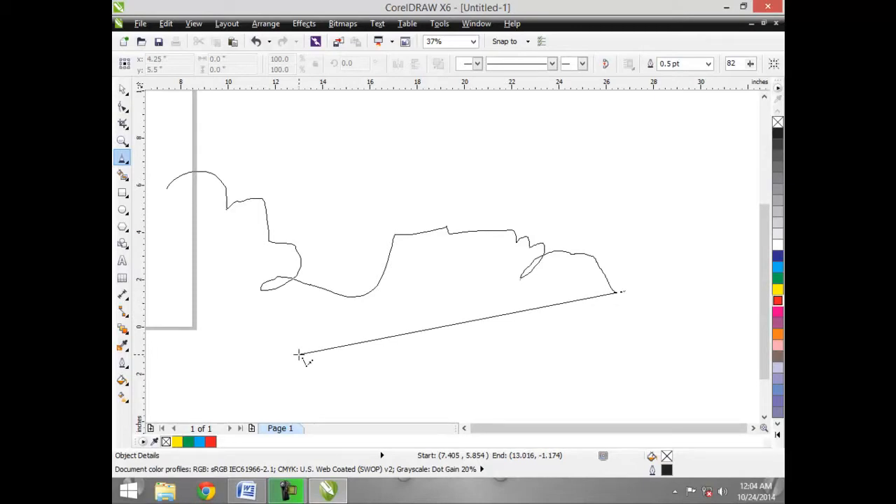
mouse_move(299, 355)
mouse_down()
mouse_move(299, 330)
mouse_move(221, 332)
mouse_move(192, 295)
mouse_move(170, 253)
mouse_move(186, 258)
mouse_move(155, 202)
mouse_move(150, 157)
mouse_move(217, 136)
mouse_move(308, 157)
mouse_move(516, 168)
mouse_move(724, 152)
mouse_up()
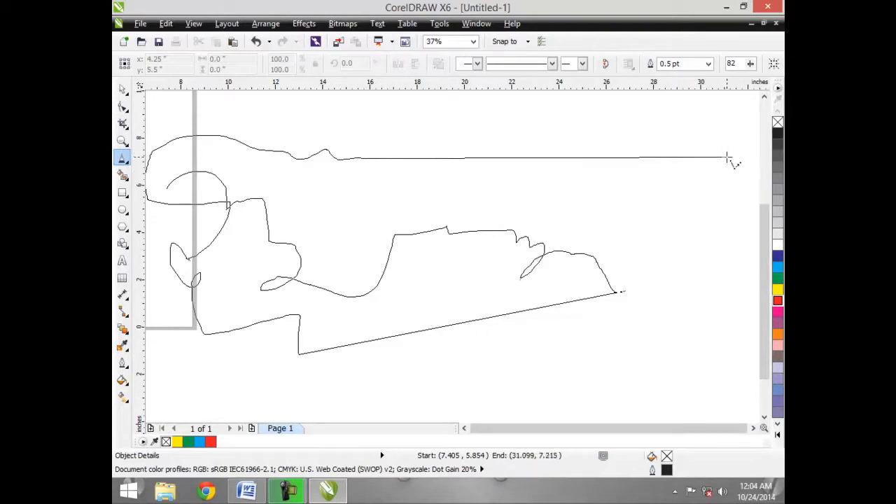
mouse_move(727, 158)
mouse_down()
mouse_move(693, 210)
mouse_move(712, 272)
mouse_move(744, 319)
mouse_move(705, 350)
mouse_move(665, 333)
mouse_move(647, 351)
mouse_up()
click(648, 350)
click(241, 375)
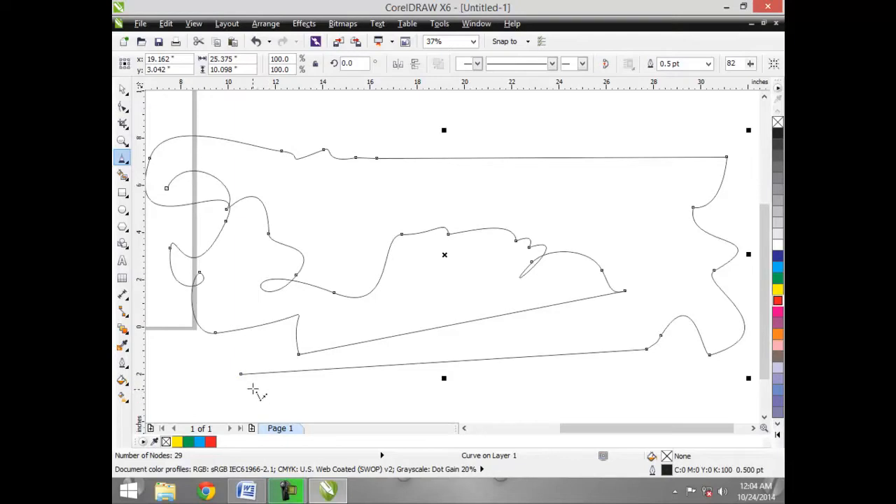
key(Delete)
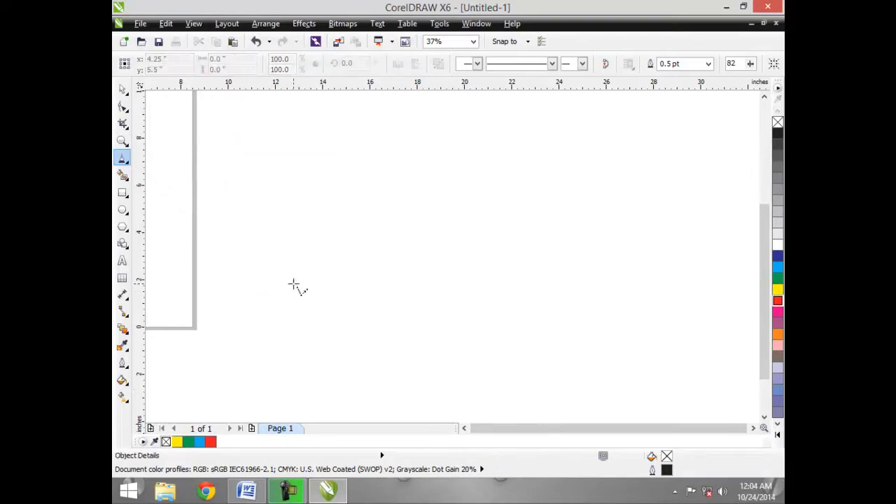
Open the set of curve drawing tools.
click(127, 164)
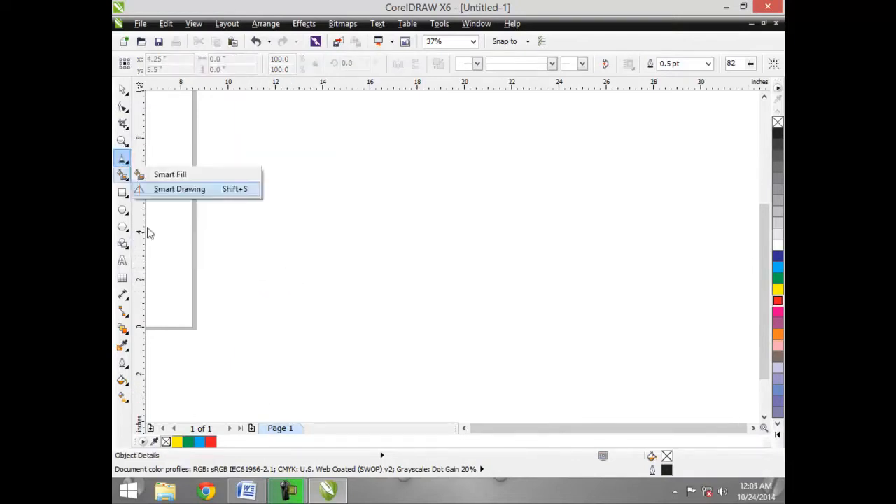